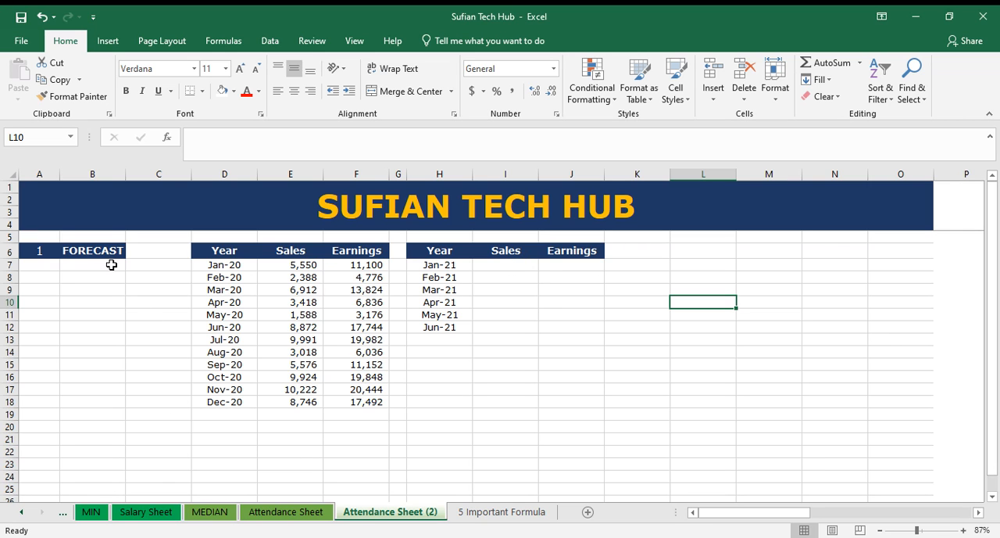
Step: Examine the 2020 Year, Sales and Earnings table and the empty Sales and Earnings cells for Jan-21 to Jun-21
click(796, 375)
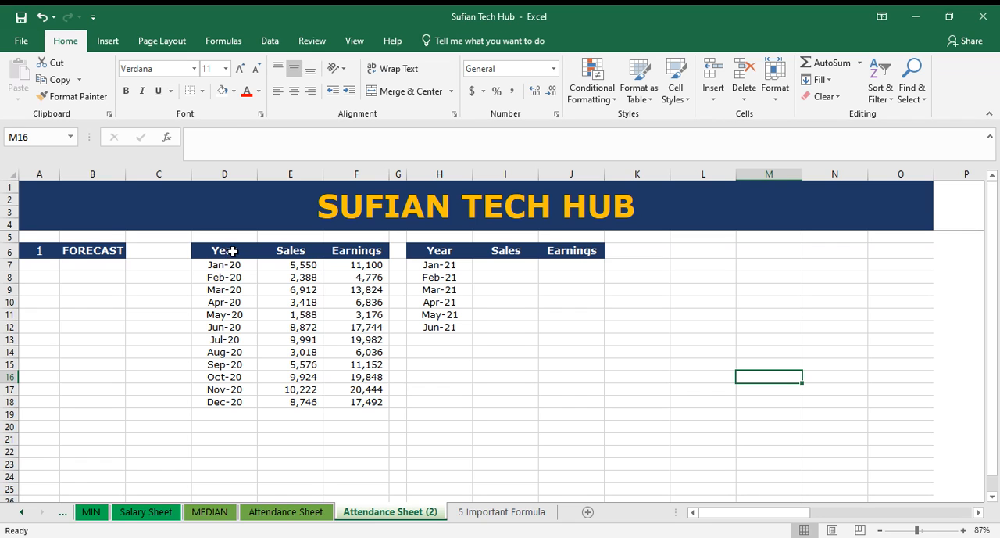
click(84, 250)
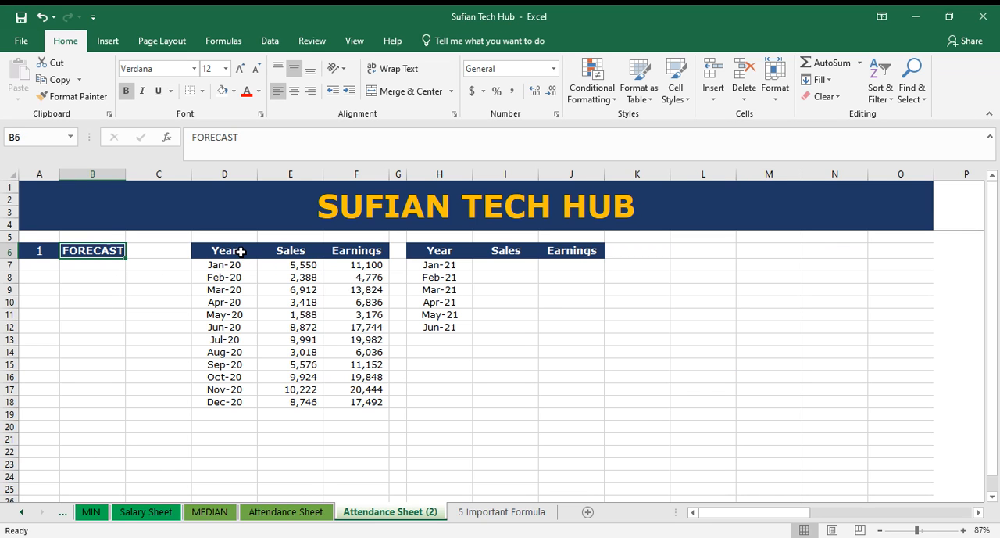
mouse_move(241, 251)
mouse_down()
mouse_move(367, 326)
mouse_move(352, 398)
mouse_up()
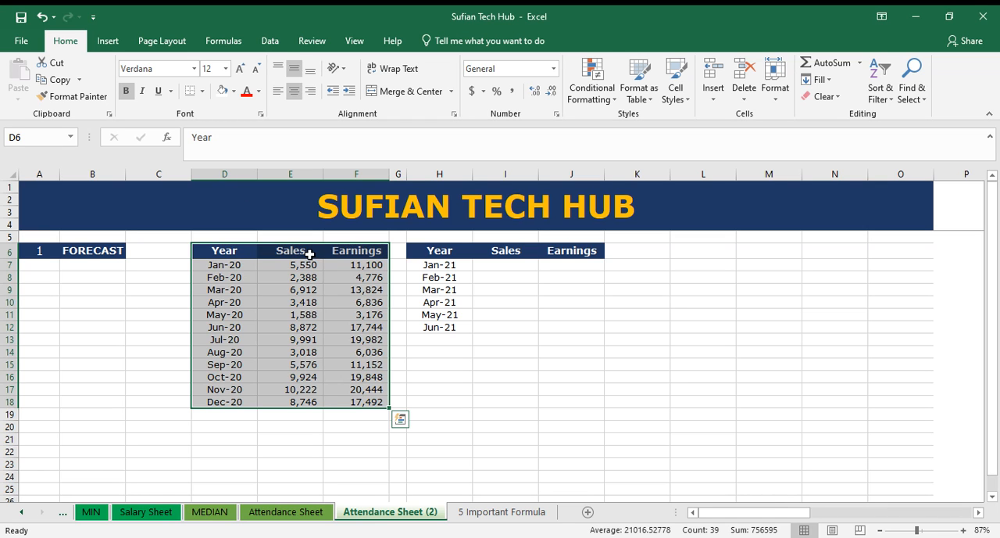
click(378, 254)
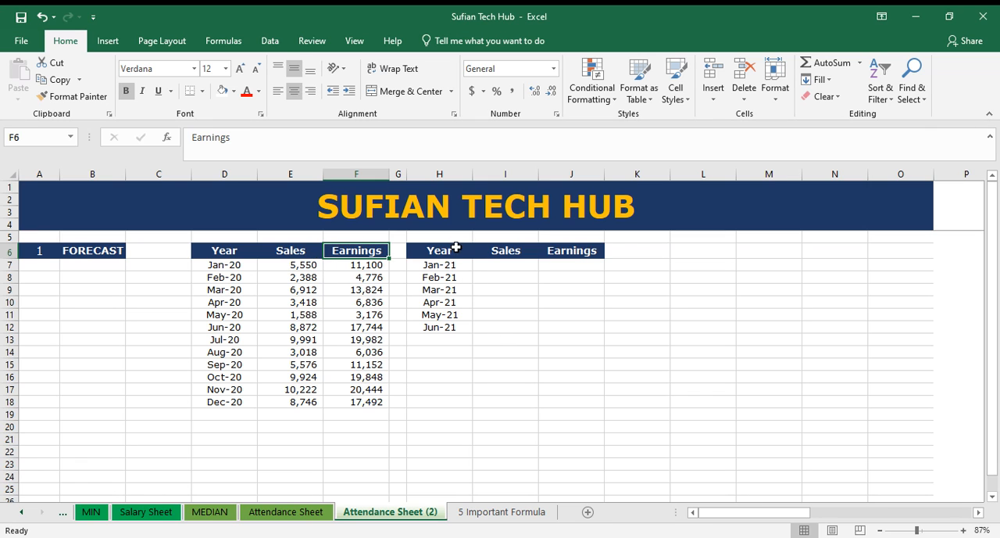
drag(455, 251, 443, 325)
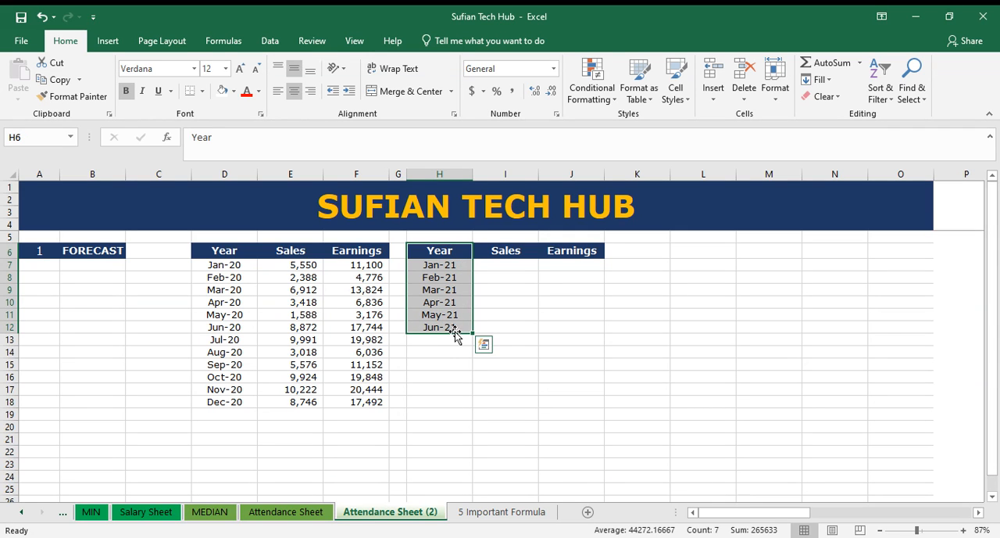
click(518, 265)
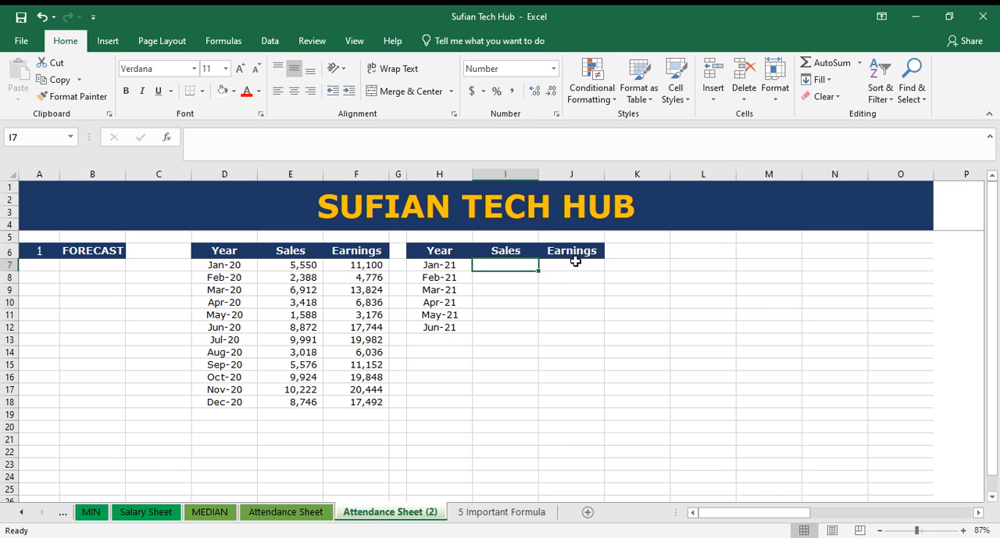
drag(363, 265, 368, 402)
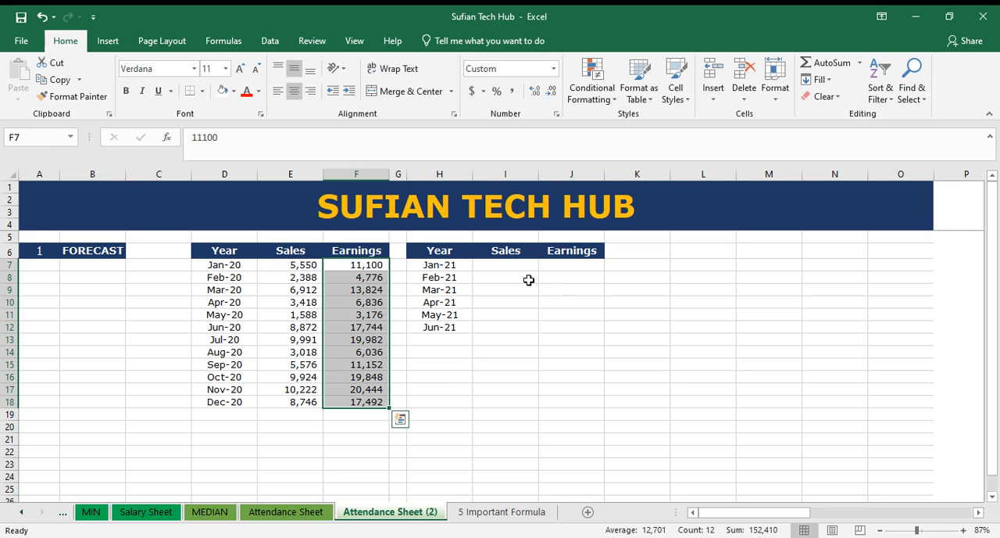
drag(305, 264, 373, 403)
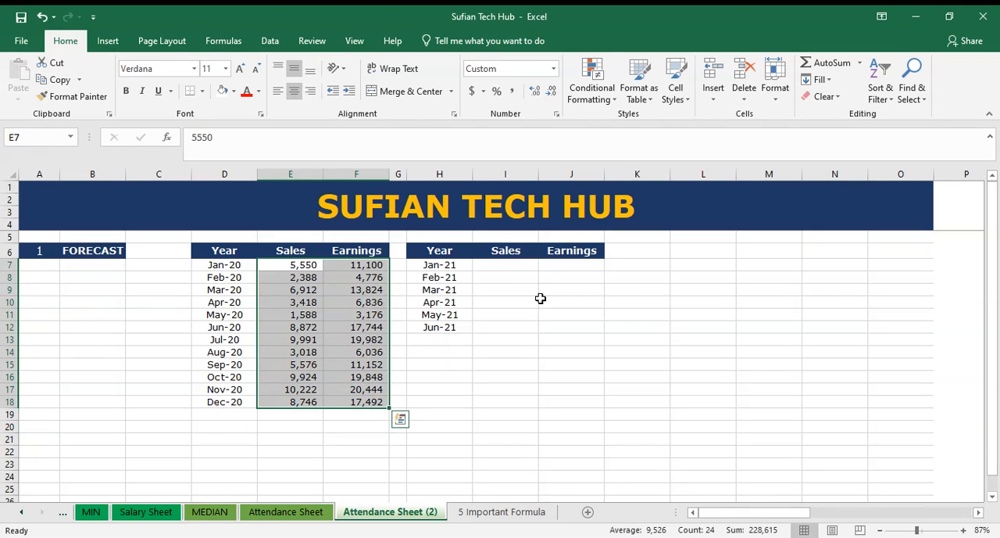
drag(528, 264, 568, 321)
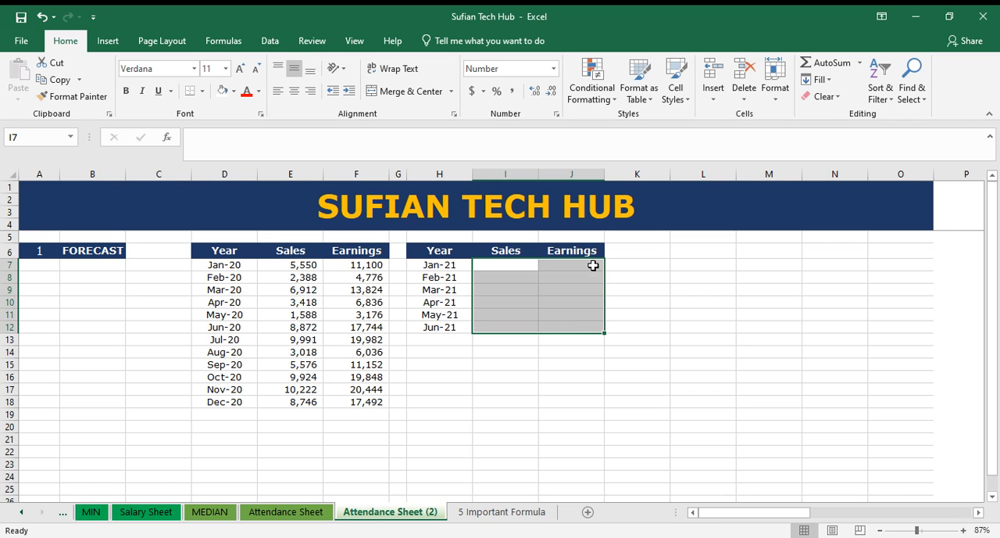
Step: Enter =FORECAST(H7,E7:E18,D7:D18) in I7 to predict Jan-21 sales, and fill the formula down to Jun-21 in I12
click(512, 264)
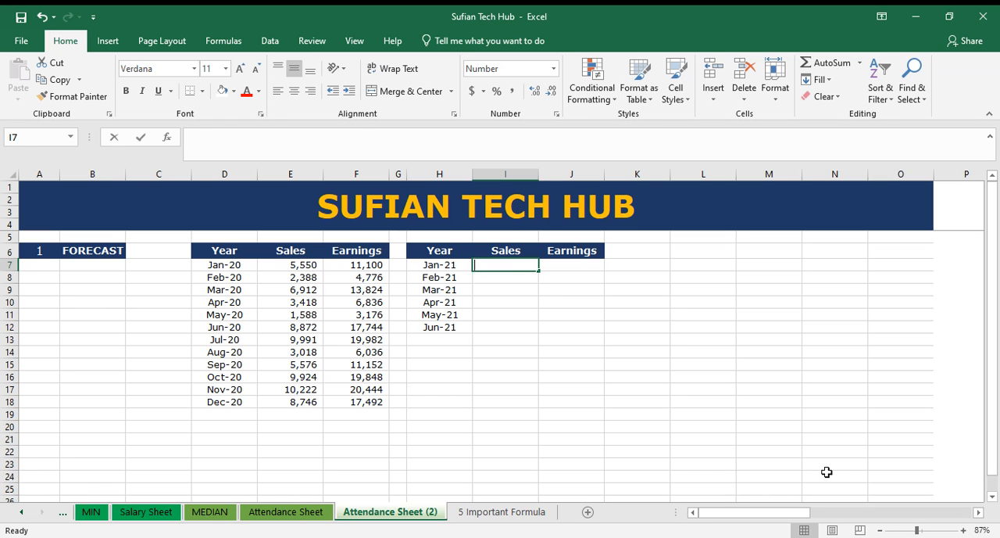
text(=for)
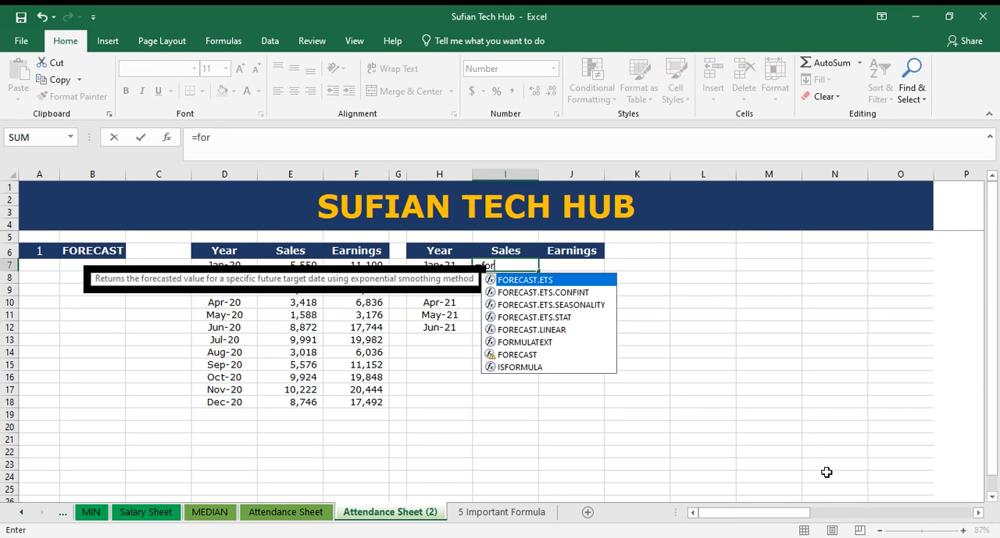
text(eca)
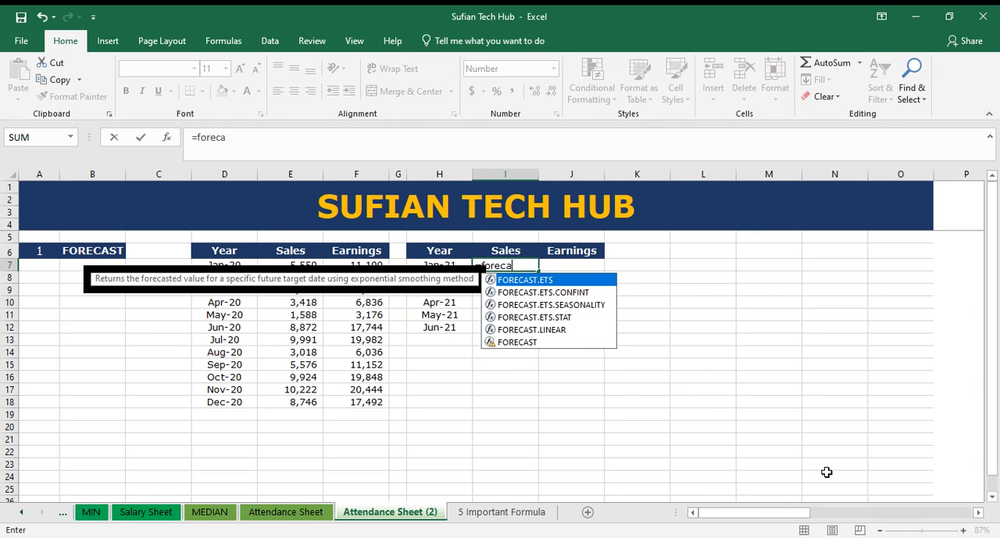
text(st()
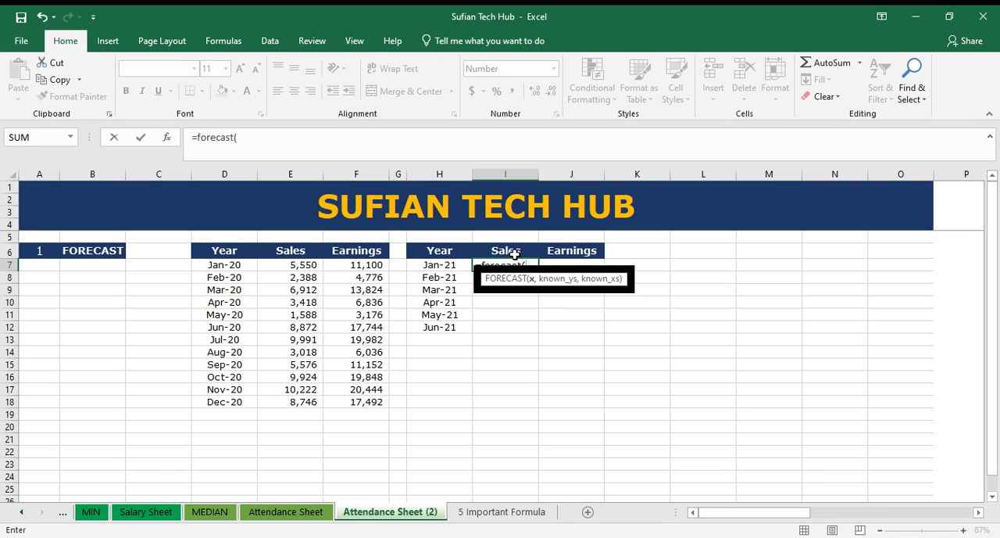
click(452, 267)
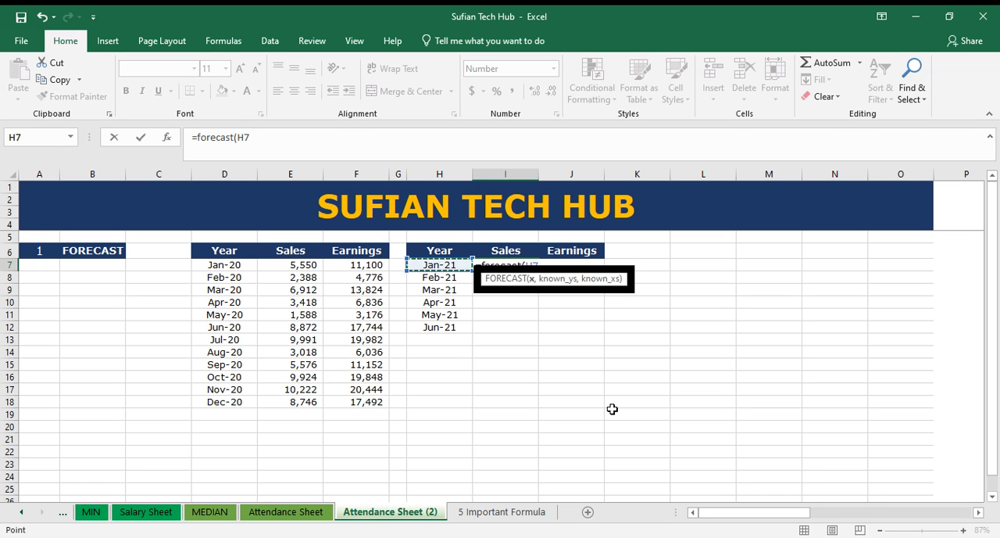
text(,)
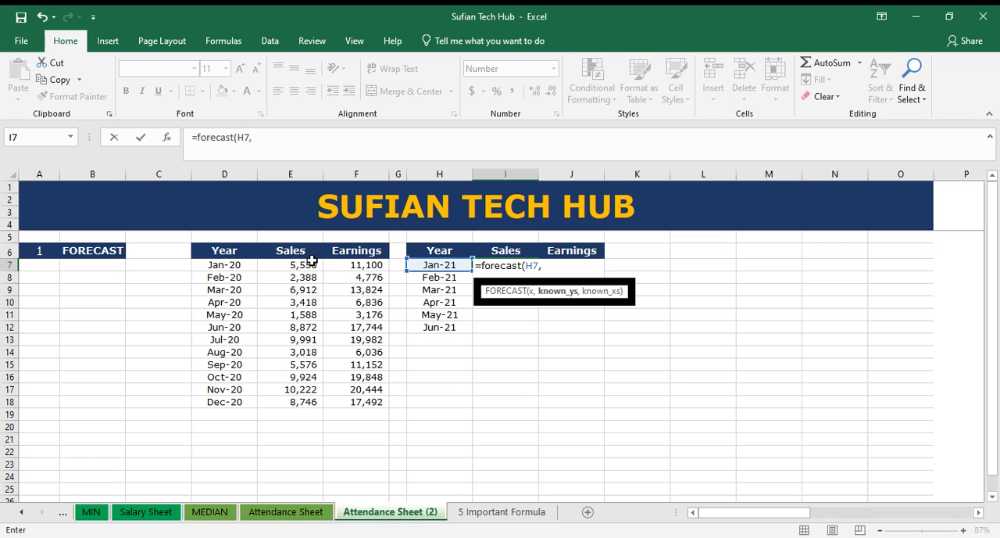
drag(305, 264, 313, 401)
text(,)
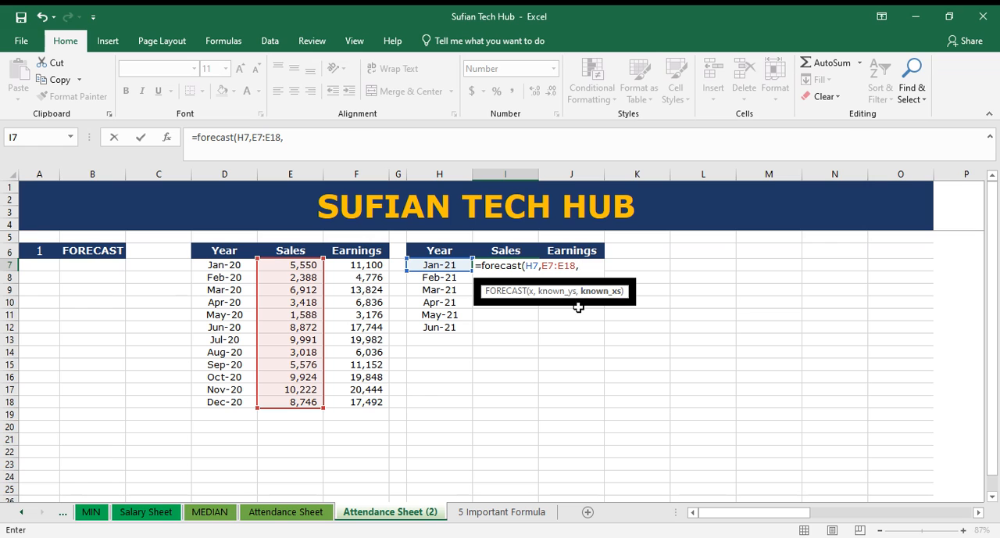
drag(213, 266, 219, 406)
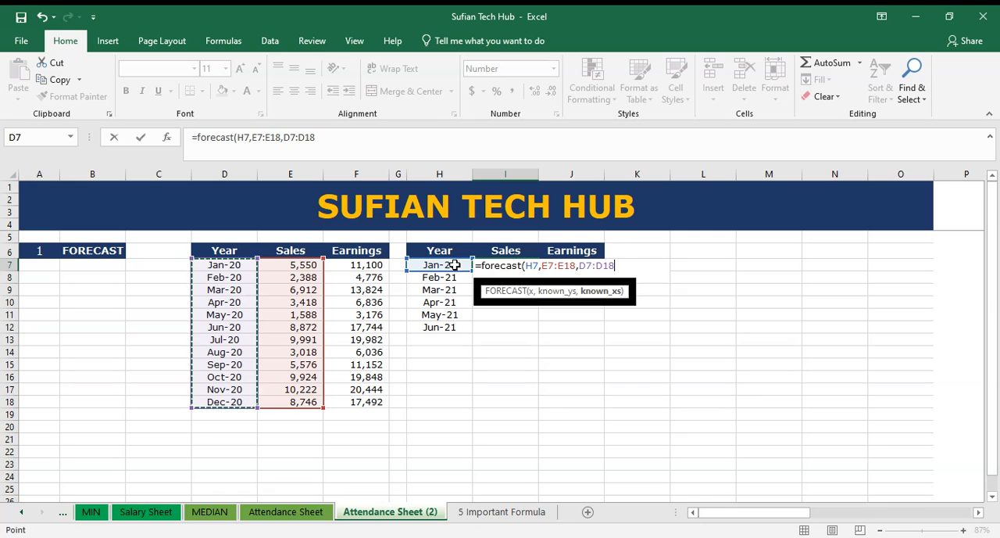
key(Return)
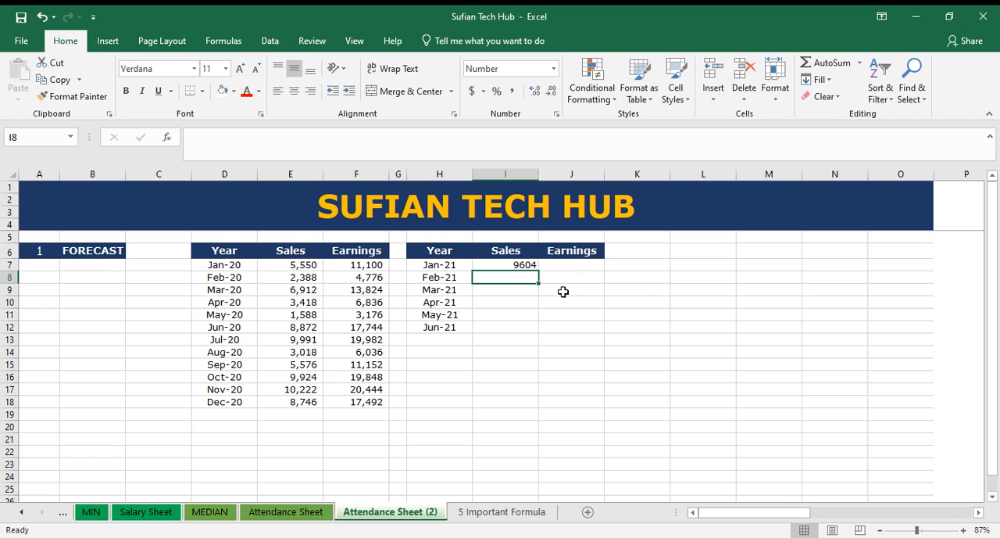
click(523, 265)
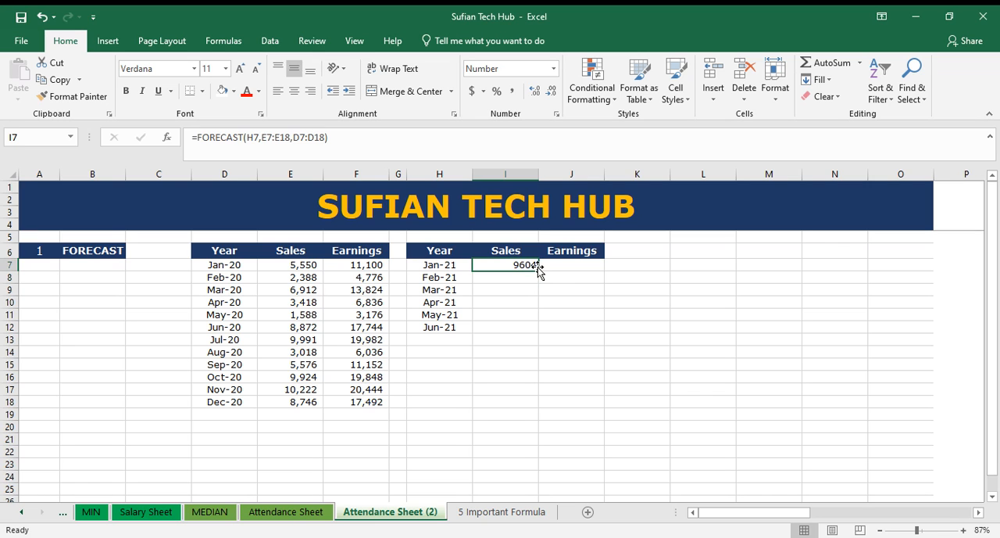
double_click(538, 269)
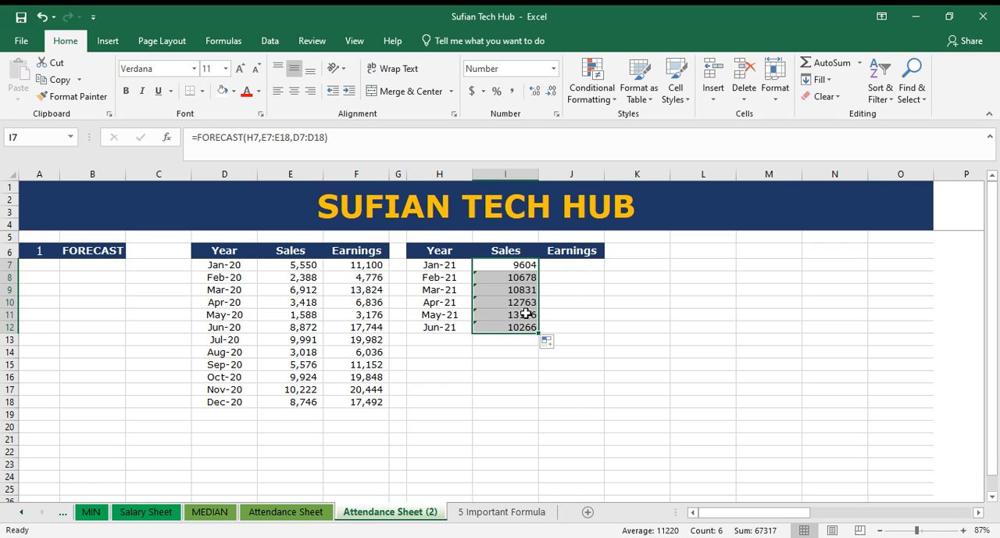
Step: Enter =FORECAST(H7,F7:F18,D7:D18) in J7 to predict Jan-21 earnings, and fill the formula down to Jun-21 in J12
click(580, 265)
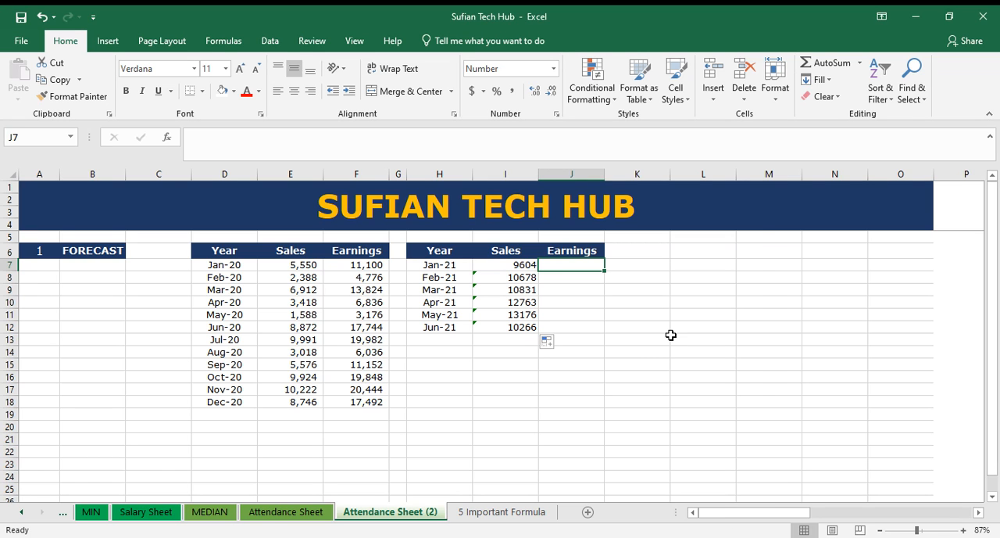
text(=fore)
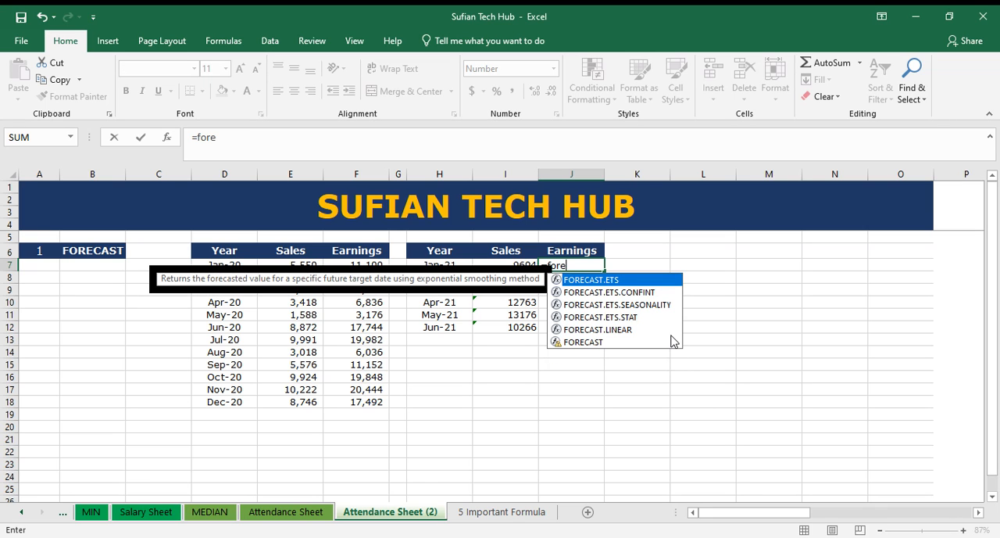
text(cast()
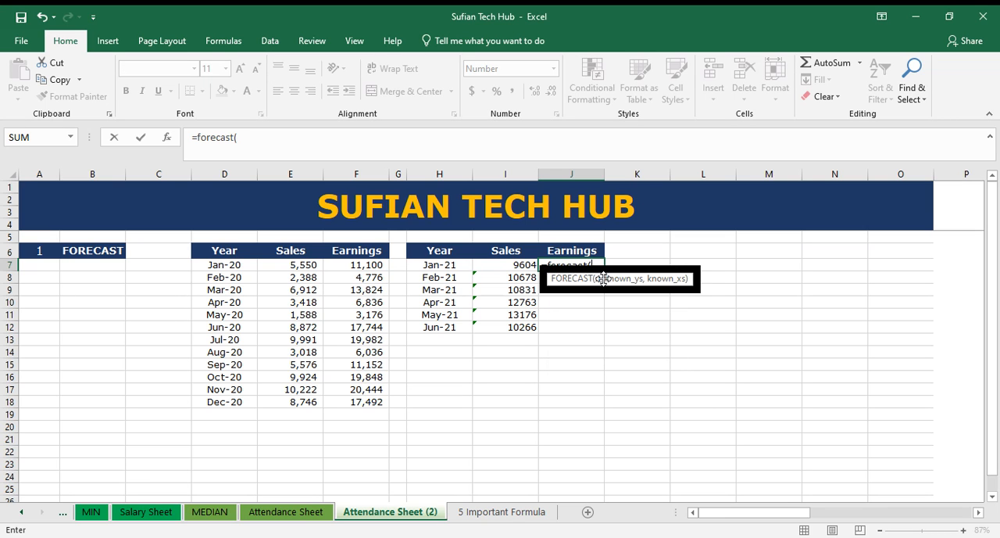
click(420, 266)
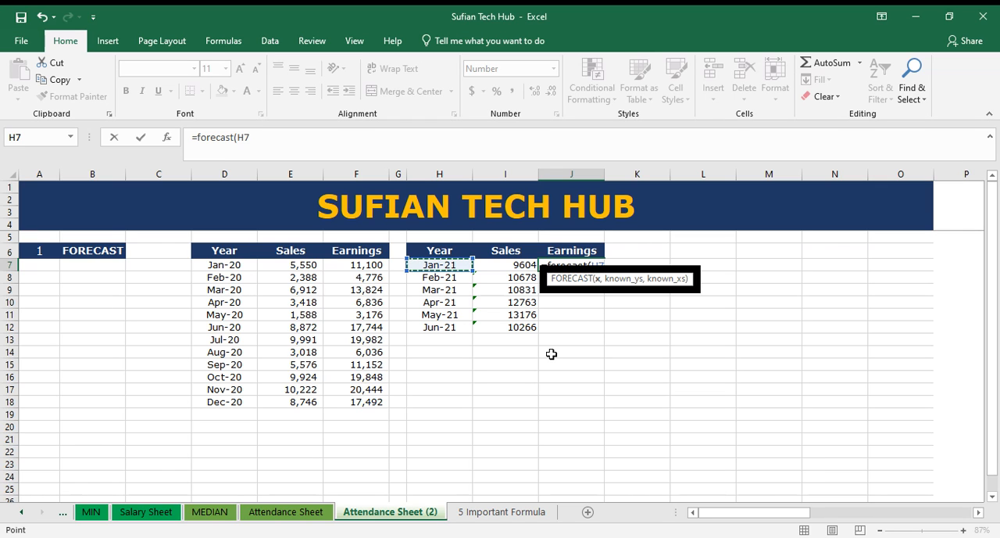
text(,)
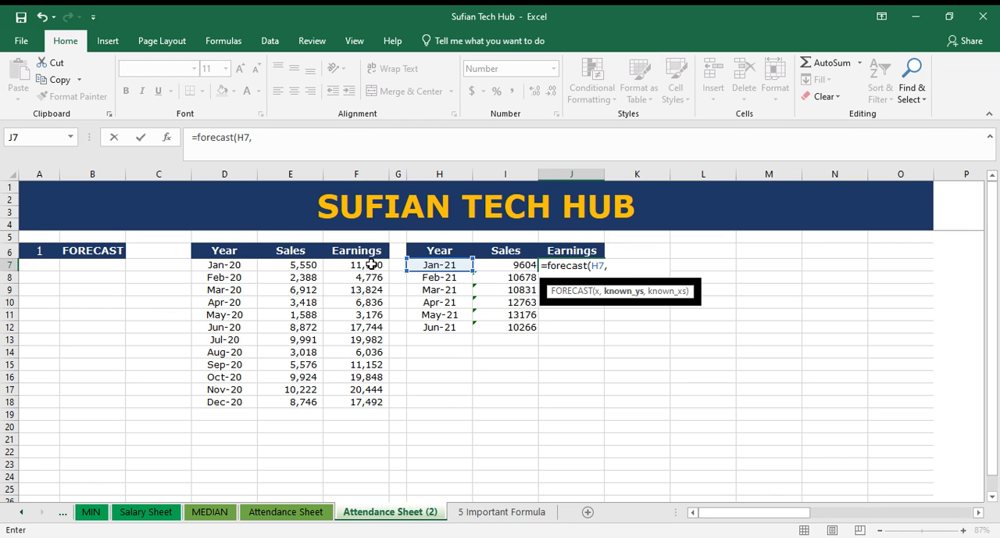
drag(370, 265, 370, 402)
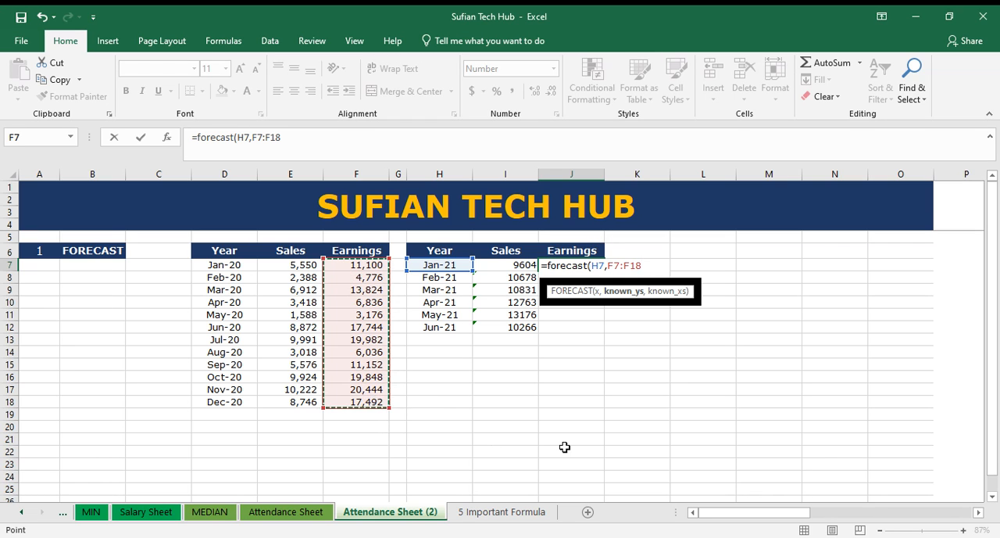
text(,)
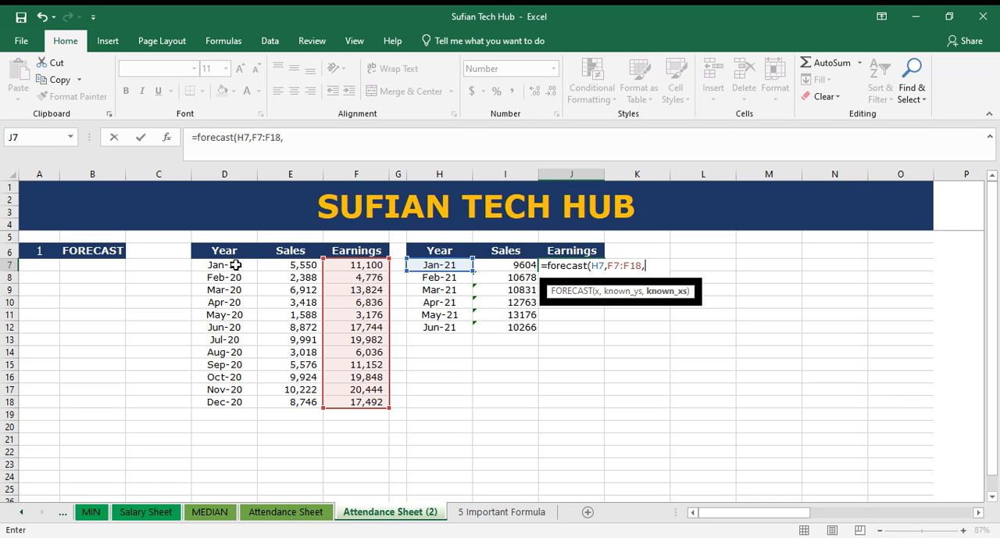
drag(234, 265, 230, 404)
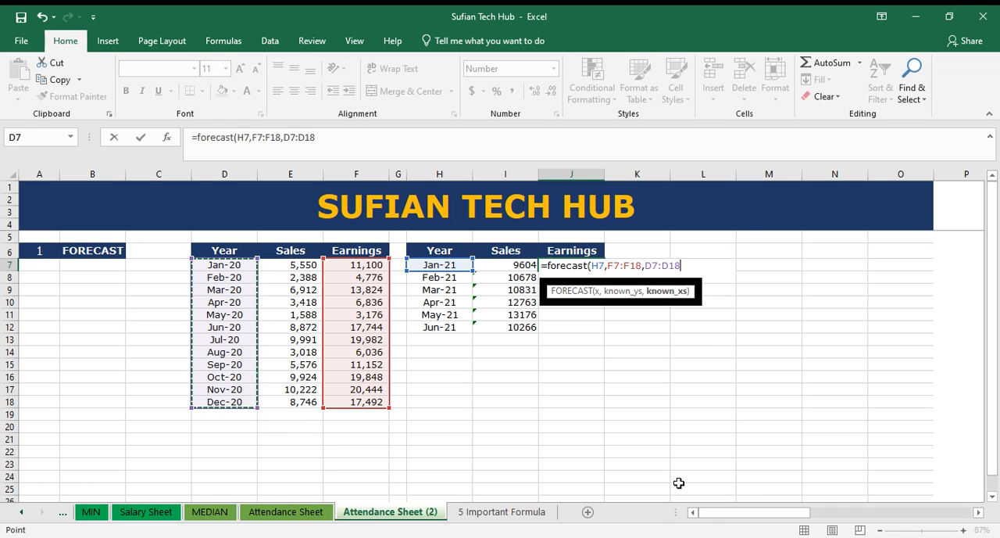
key(Return)
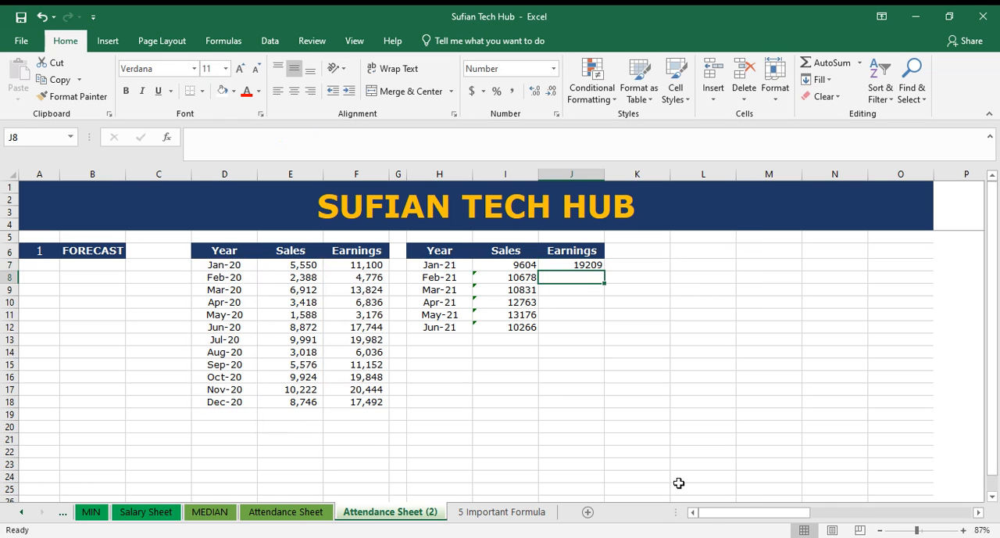
click(366, 268)
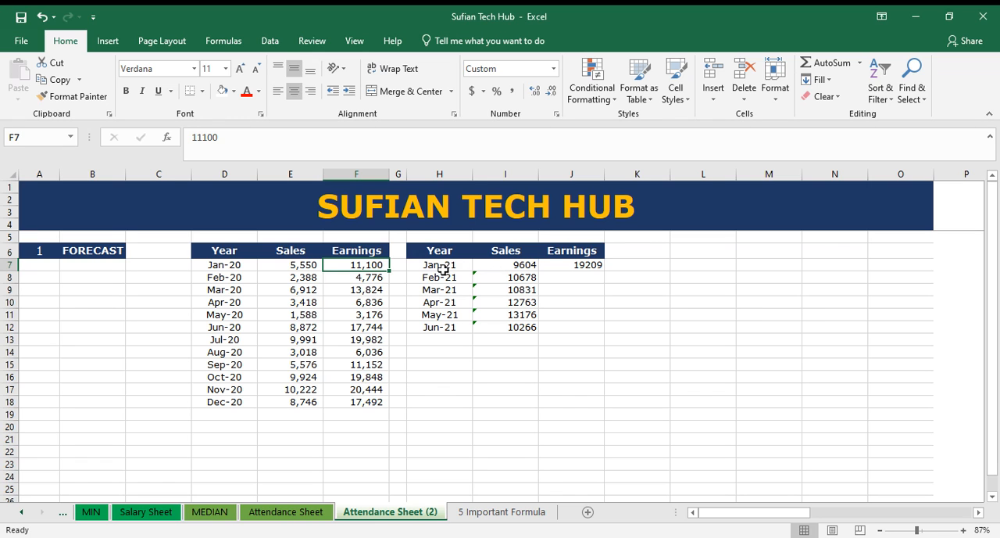
click(597, 266)
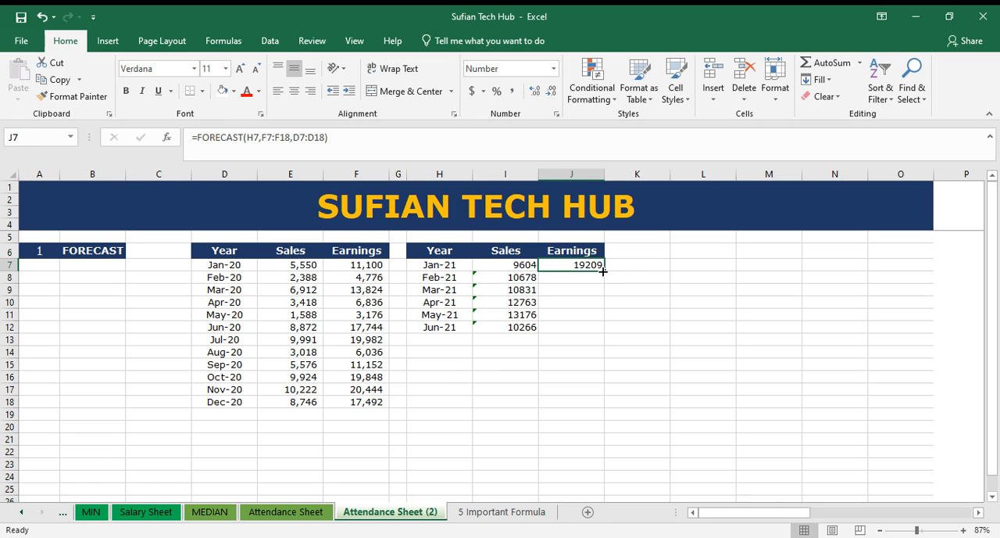
double_click(604, 271)
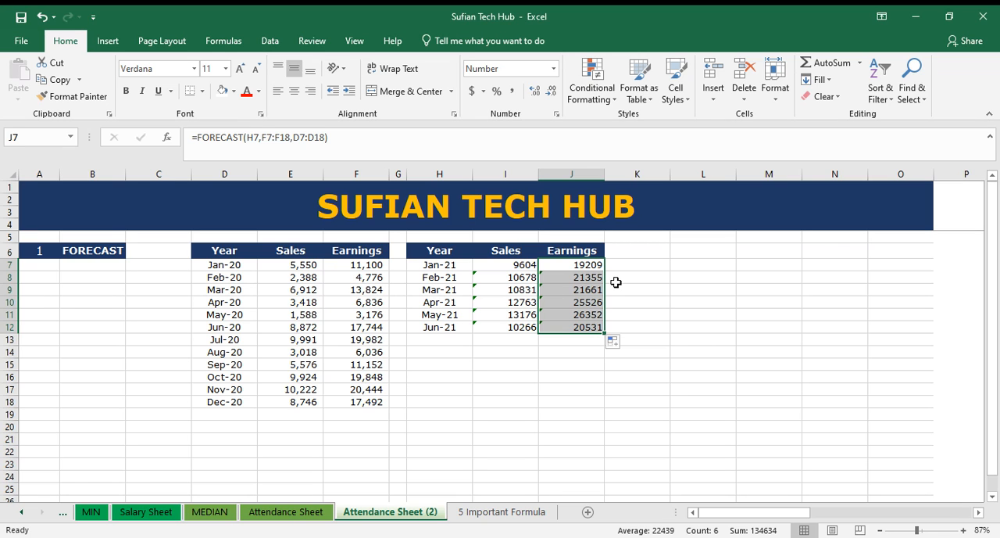
click(590, 277)
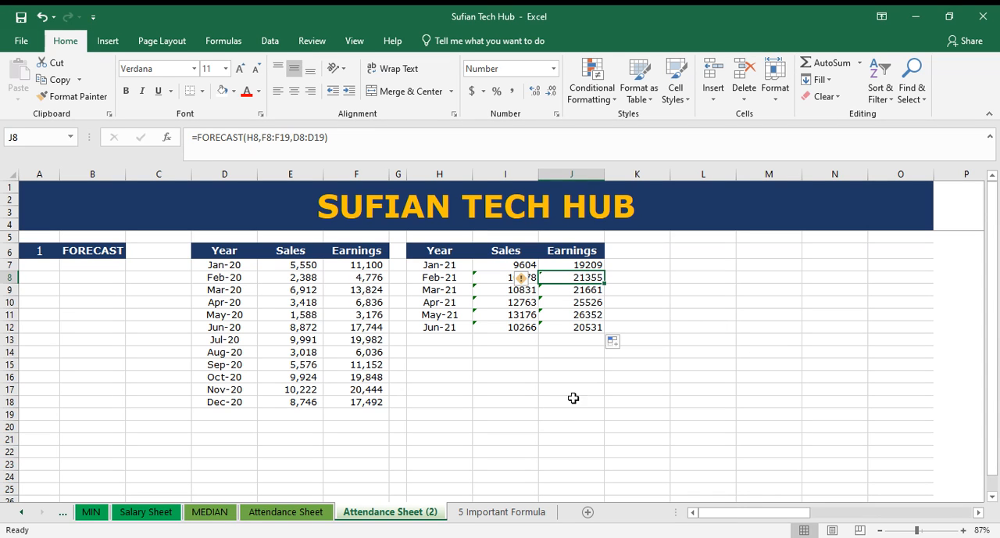
click(704, 438)
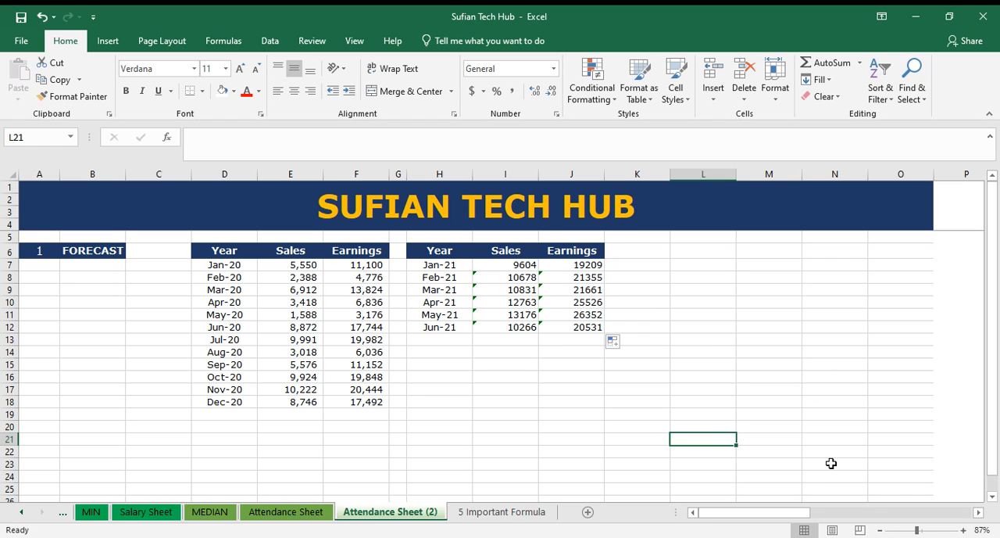
click(818, 537)
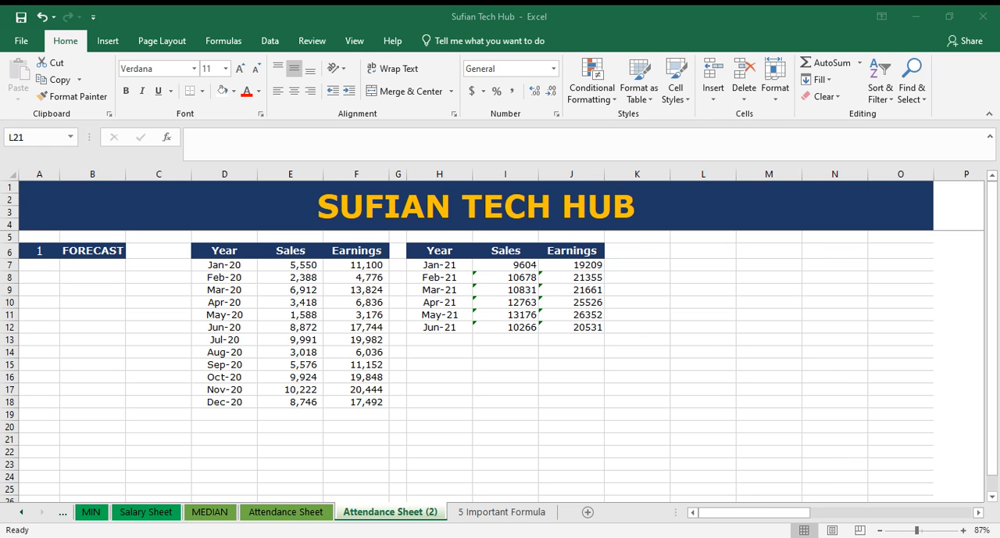